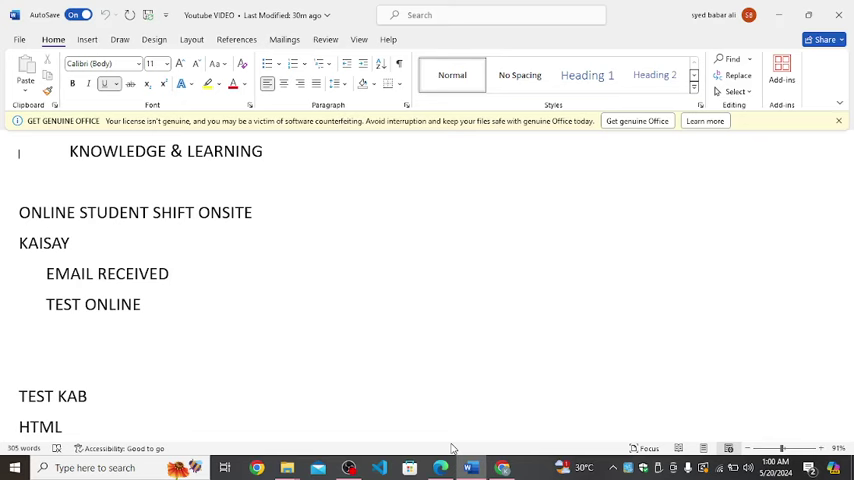
# Step: Switch to the announcement PDF in Edge and read the Batch 2 announcement on page 2
pyautogui.press('Down')
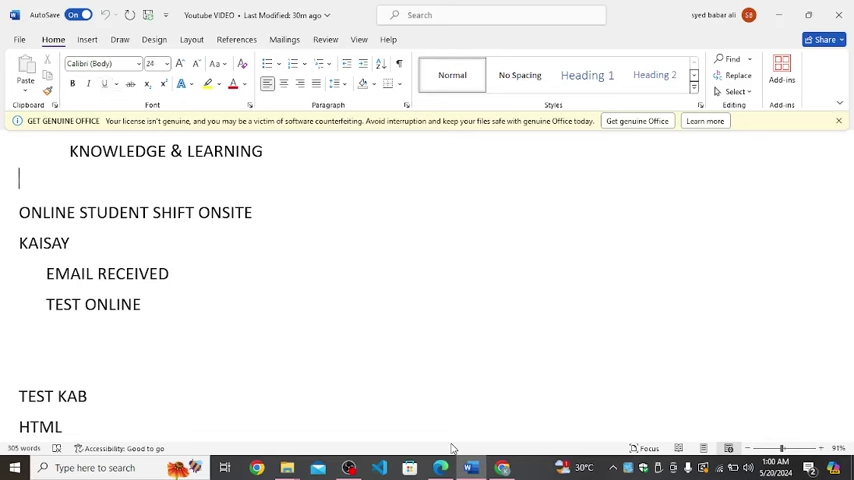
pyautogui.press('Down')
pyautogui.press('Down')
pyautogui.press('Down')
pyautogui.press('Down')
pyautogui.press('Down')
pyautogui.press('Down')
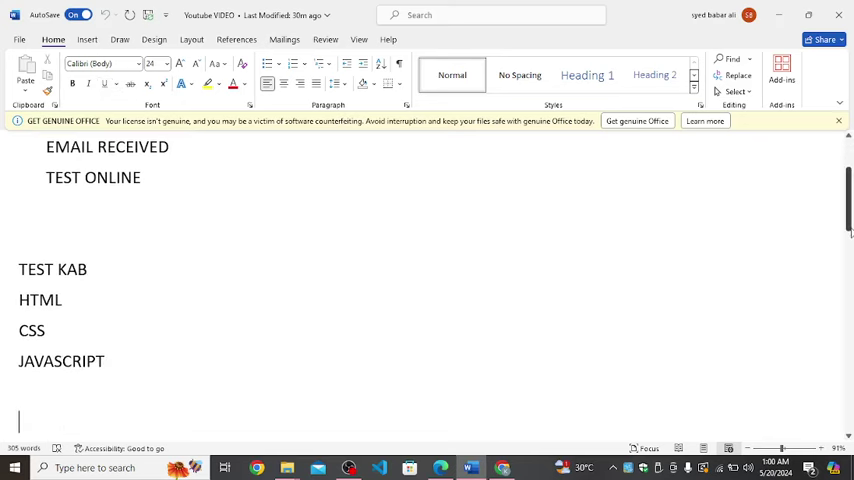
pyautogui.scroll(-2, 400, 300)
pyautogui.scroll(-1, 400, 300)
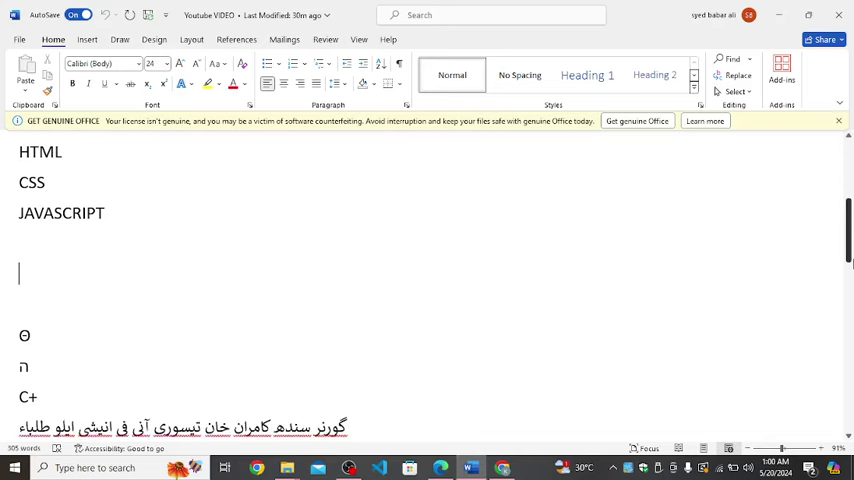
pyautogui.scroll(-1, 400, 300)
pyautogui.moveTo(848, 240)
pyautogui.mouseDown()
pyautogui.moveTo(848, 400)
pyautogui.moveTo(848, 180)
pyautogui.mouseUp()
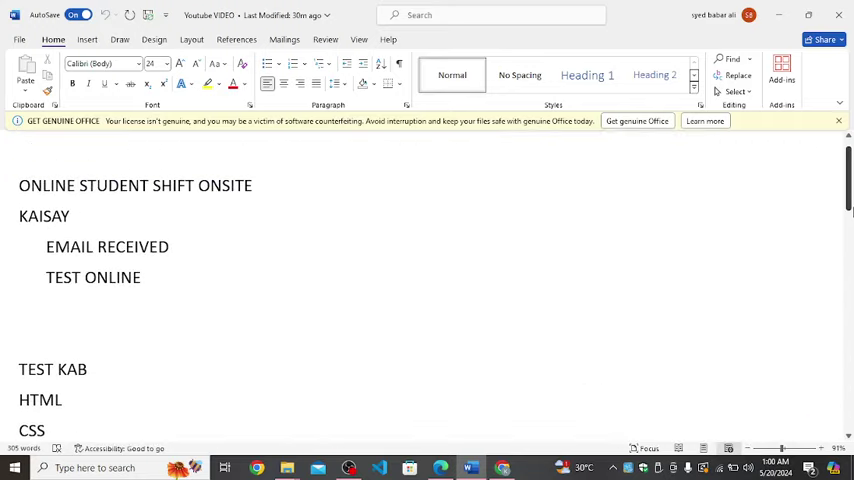
pyautogui.click(440, 467)
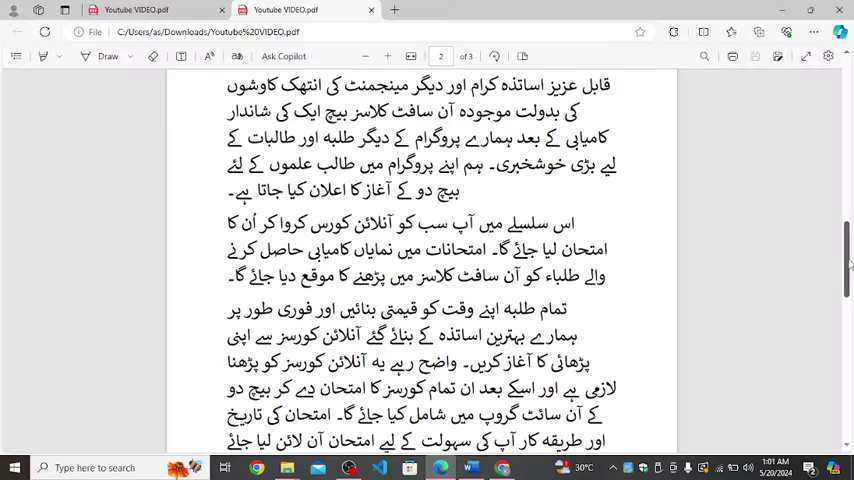
pyautogui.moveTo(848, 260); pyautogui.dragTo(848, 232)
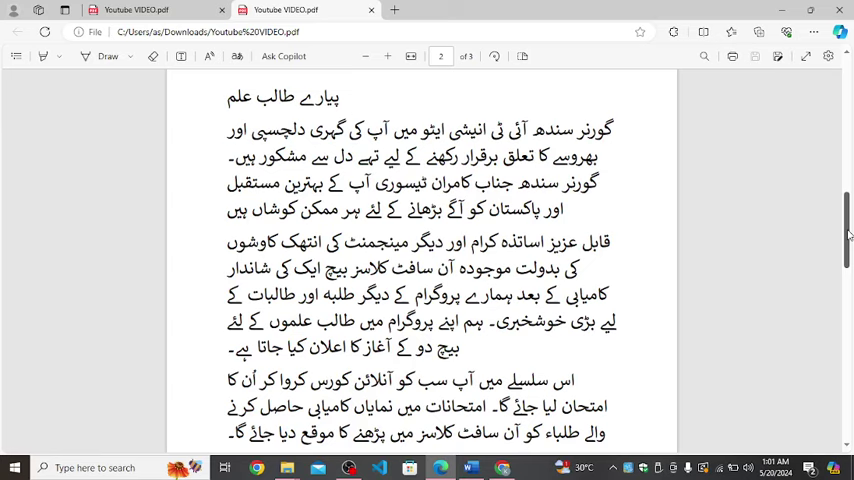
pyautogui.moveTo(848, 232)
pyautogui.mouseDown()
pyautogui.moveTo(806, 386)
pyautogui.moveTo(849, 322)
pyautogui.moveTo(849, 290)
pyautogui.mouseUp()
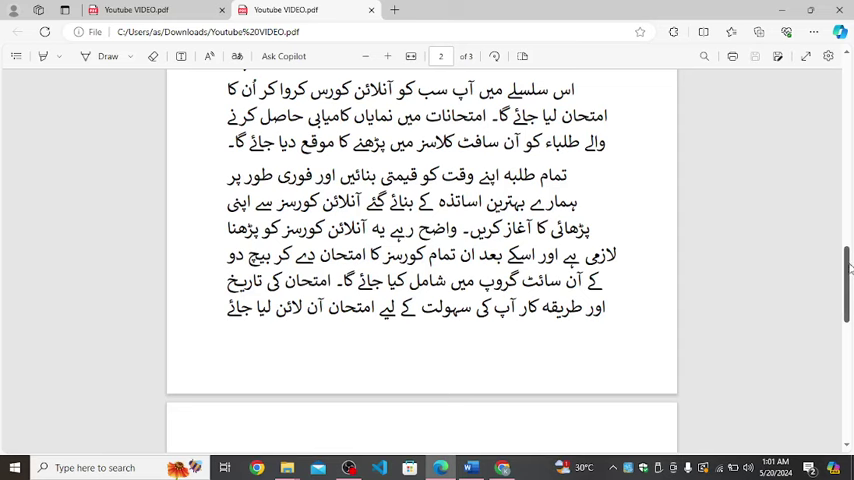
pyautogui.moveTo(847, 268); pyautogui.dragTo(843, 343)
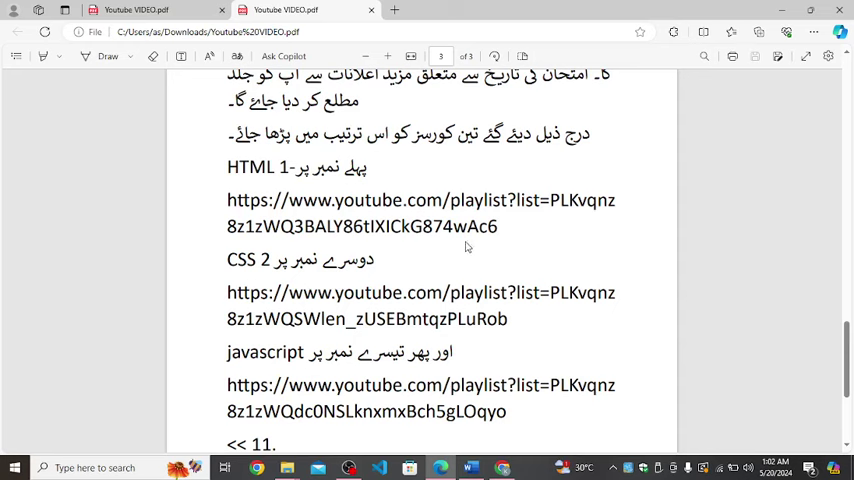
# Step: Go from the PDF's page 3 playlist links to the Knowledge & Learning YouTube channel
pyautogui.hotkey('alt', 'Tab')
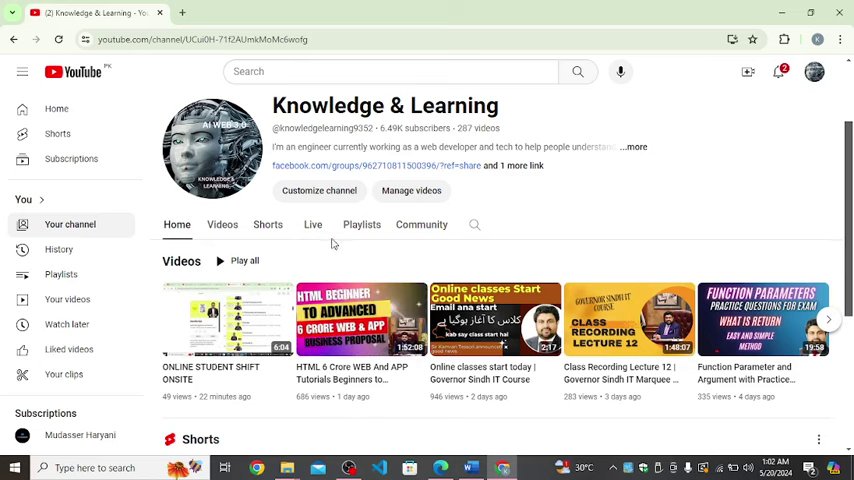
# Step: View the channel's HTML, JavaScript and CSS playlists, then go back to PDF page 3
pyautogui.click(361, 224)
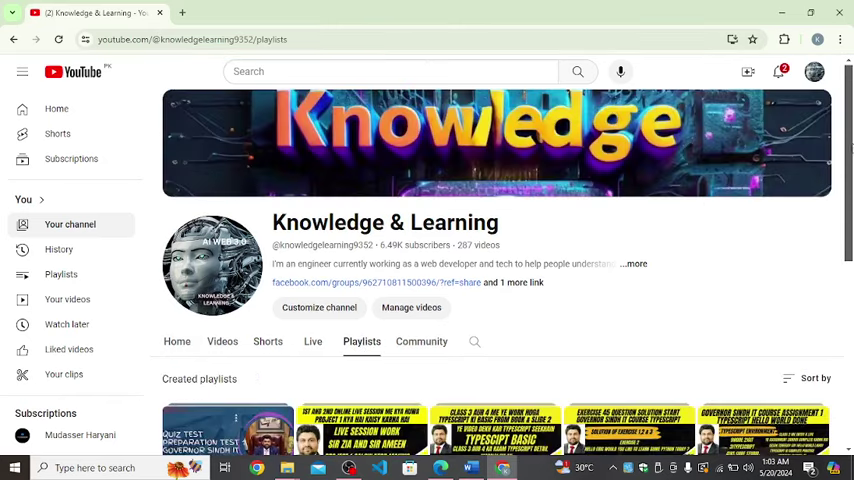
pyautogui.scroll(-2, 843, 155)
pyautogui.moveTo(849, 205); pyautogui.dragTo(849, 290)
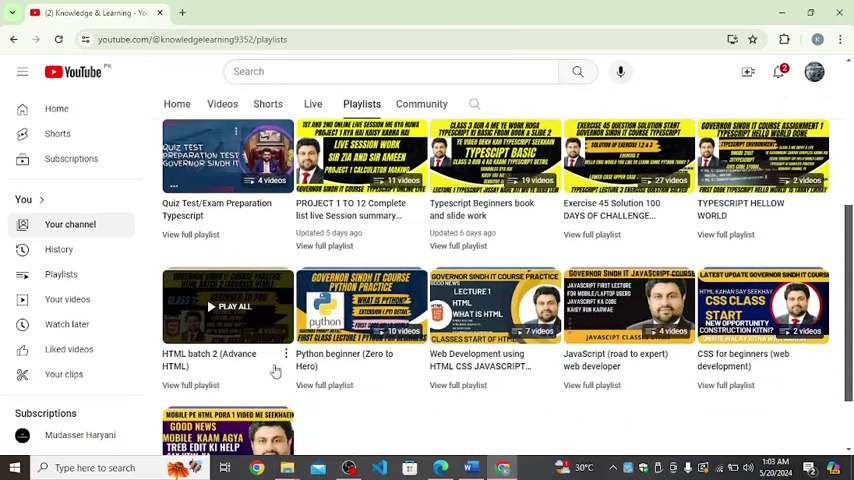
pyautogui.moveTo(228, 305)
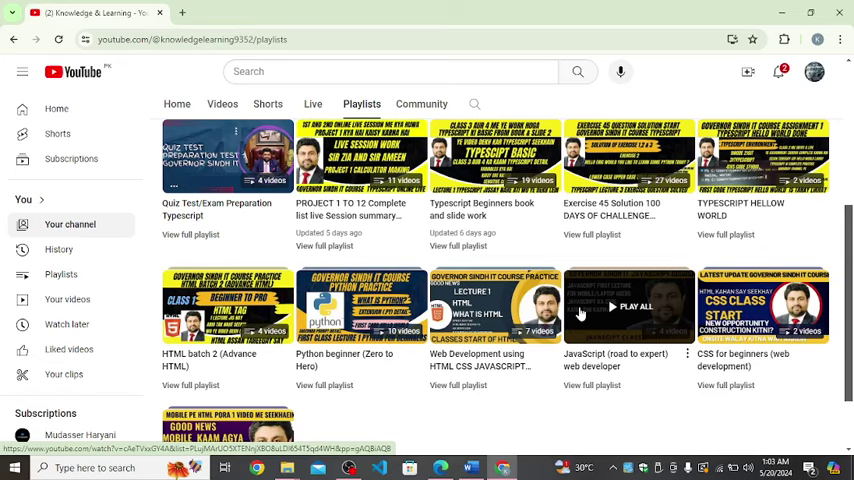
pyautogui.click(470, 467)
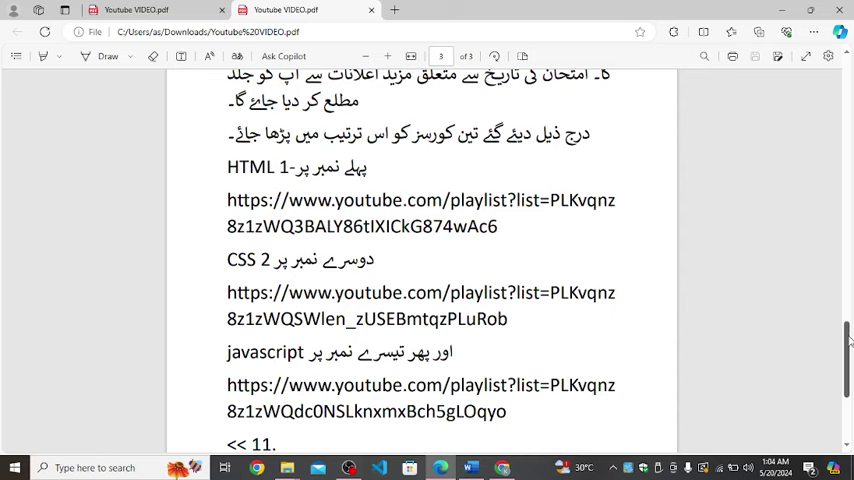
pyautogui.moveTo(848, 340); pyautogui.dragTo(848, 290)
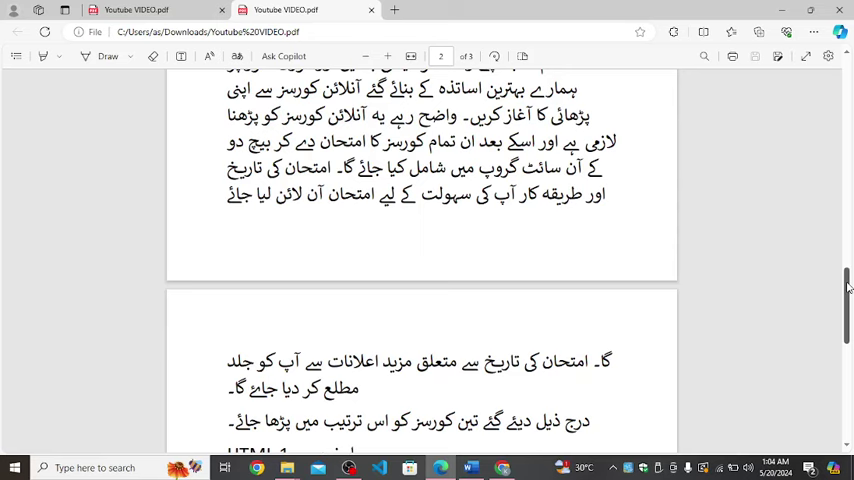
pyautogui.moveTo(847, 288); pyautogui.dragTo(847, 268)
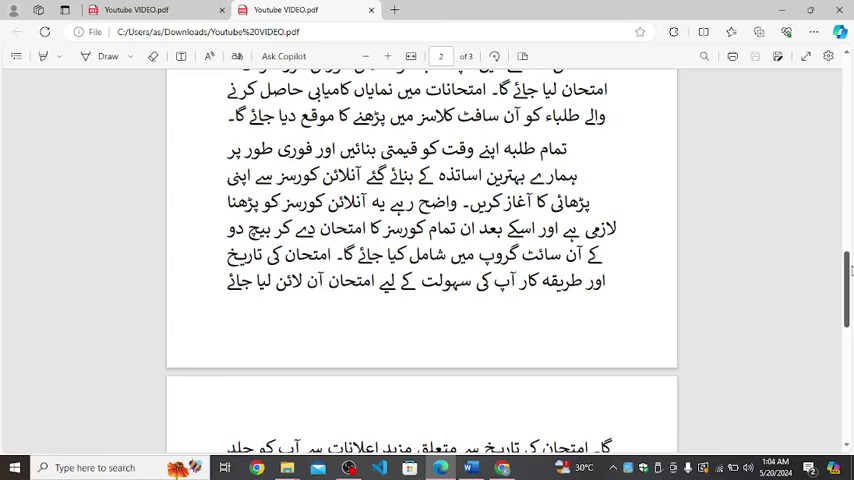
pyautogui.moveTo(847, 268); pyautogui.dragTo(847, 210)
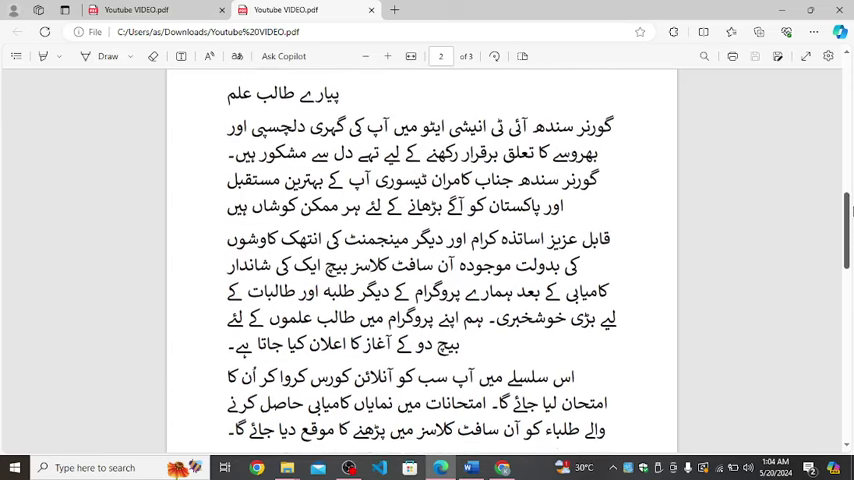